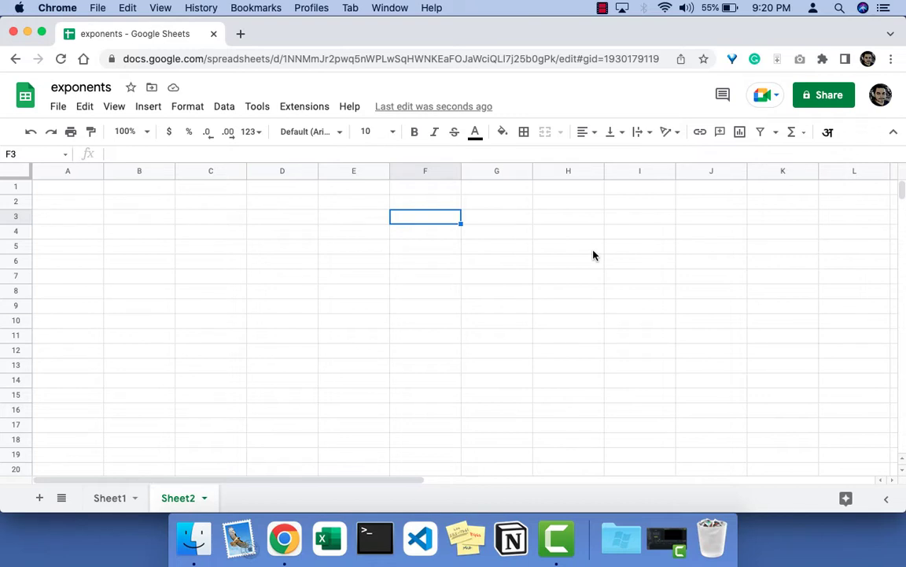
Enter the exponent operator ^ as sample text in cell F3
text(^)
click(446, 321)
click(410, 222)
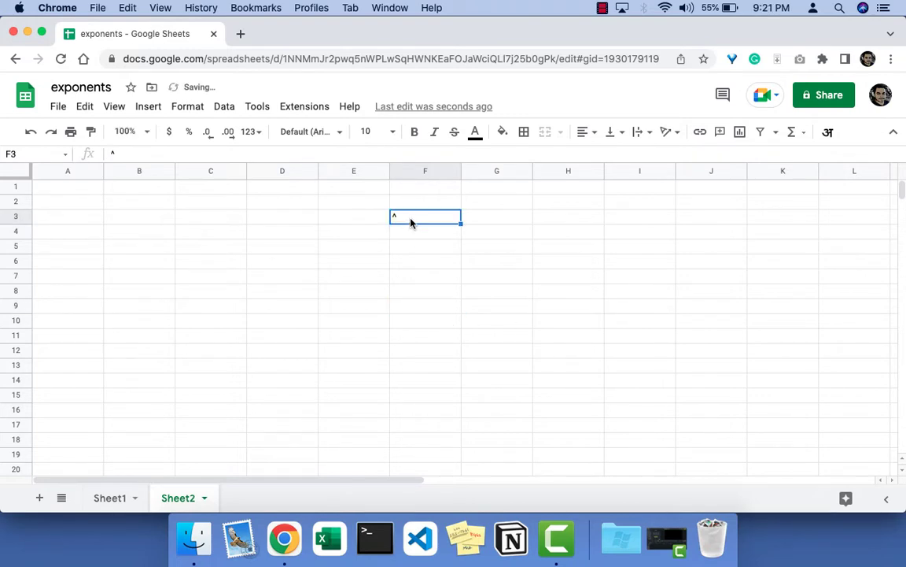
Enter the base number 2 in cell A1
click(79, 192)
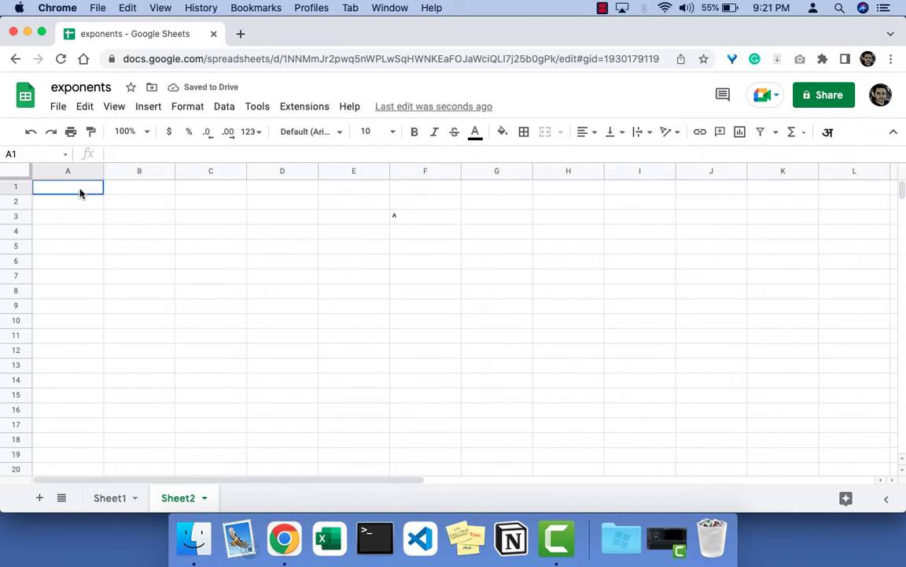
text(2)
click(142, 188)
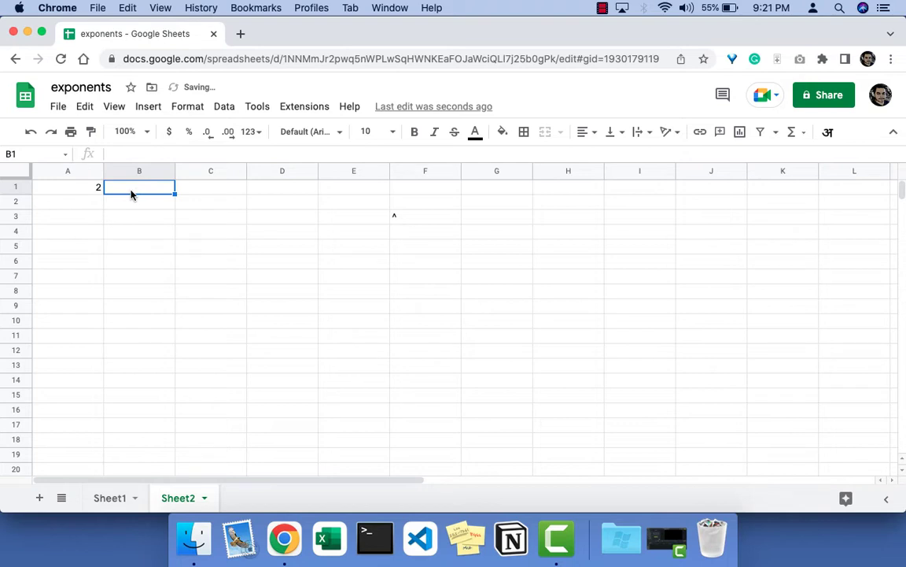
click(87, 190)
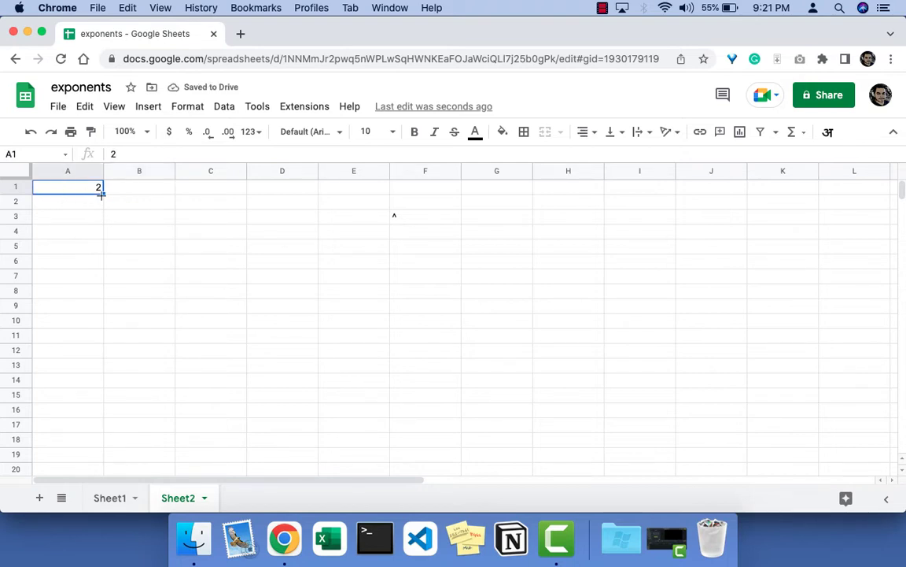
Square the value of A1 in cell B1 with the formula =A1^2
click(153, 189)
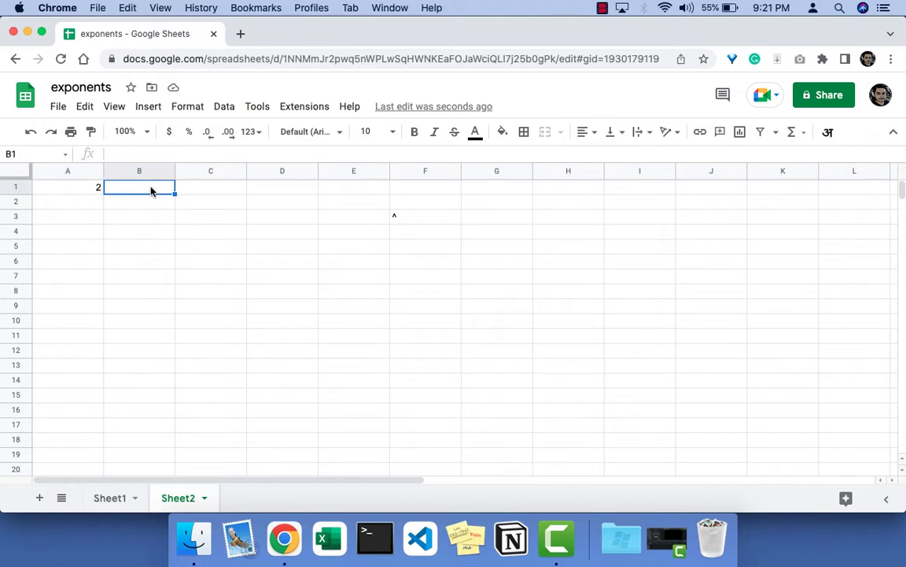
text(=)
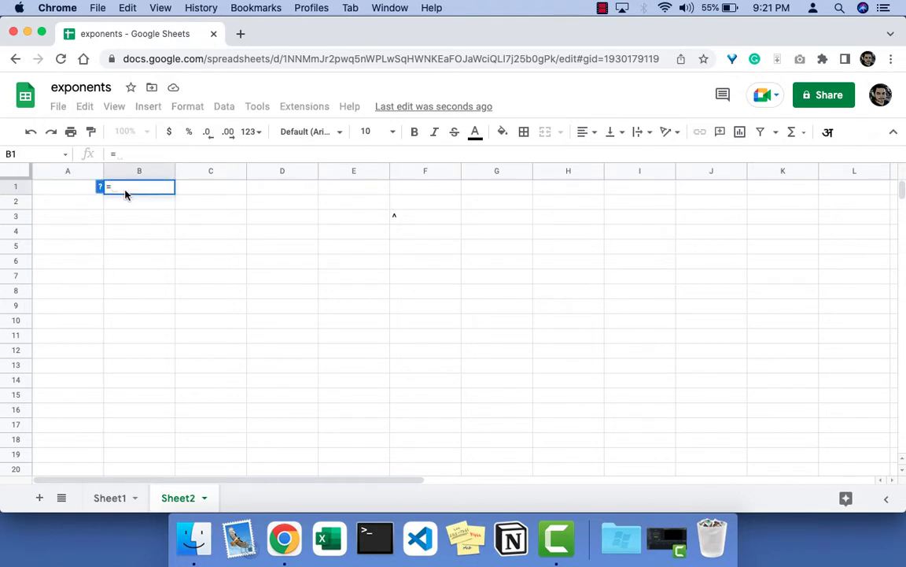
click(67, 191)
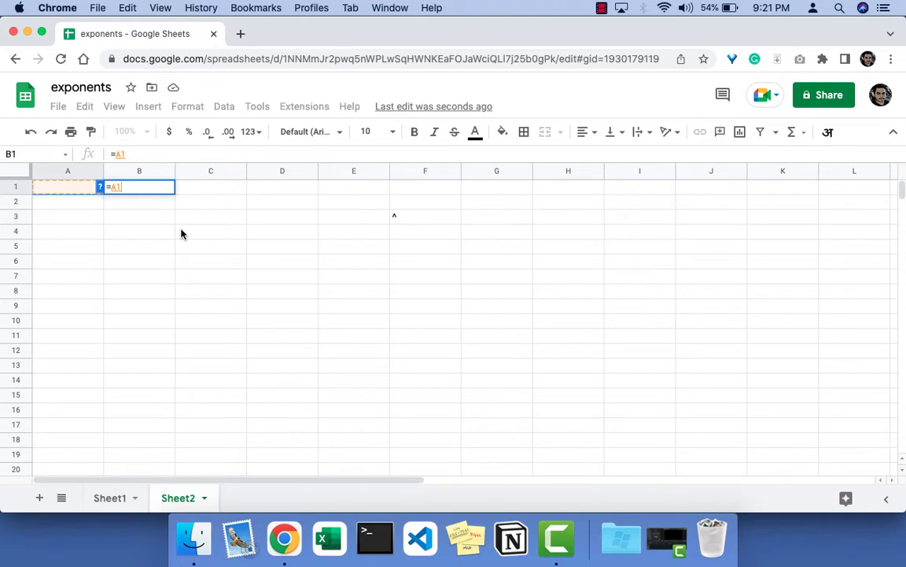
text(^)
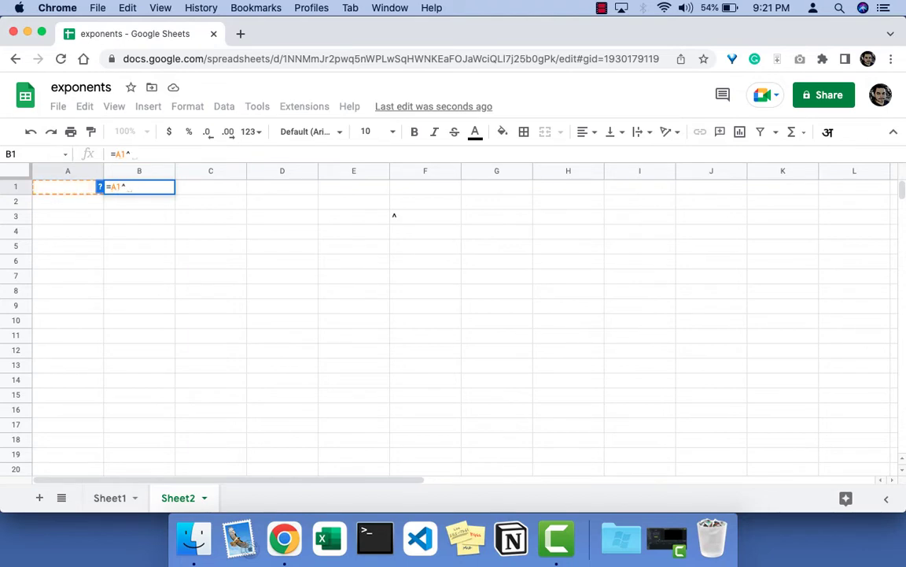
text(2)
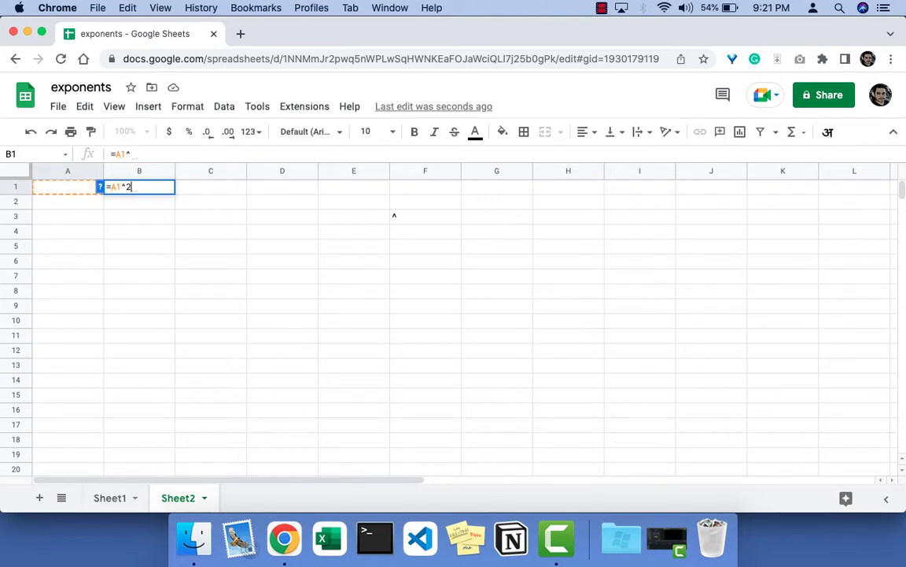
key(Return)
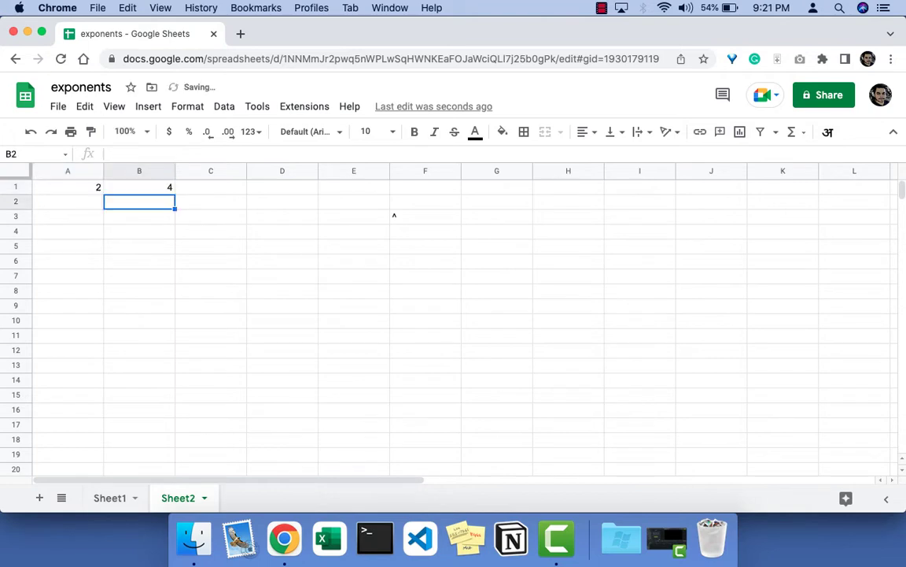
click(153, 191)
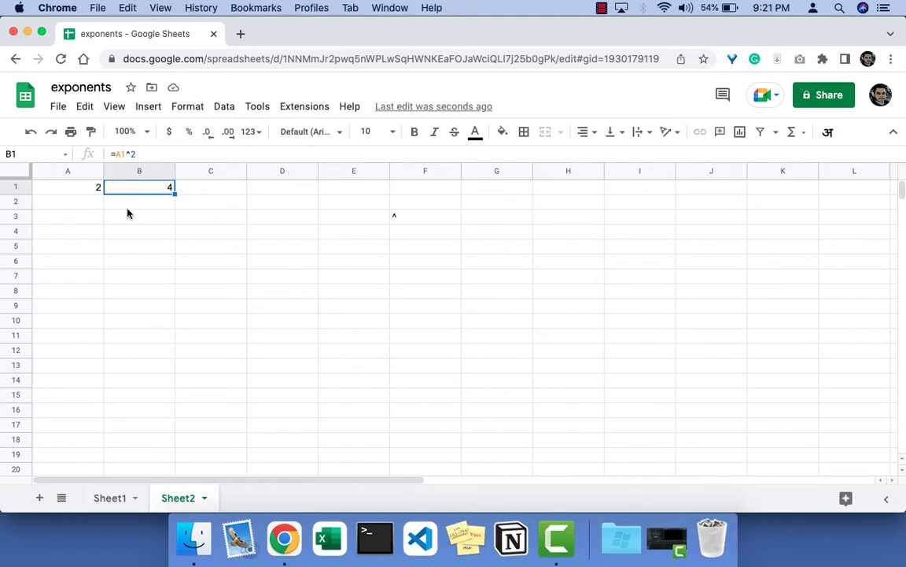
click(408, 219)
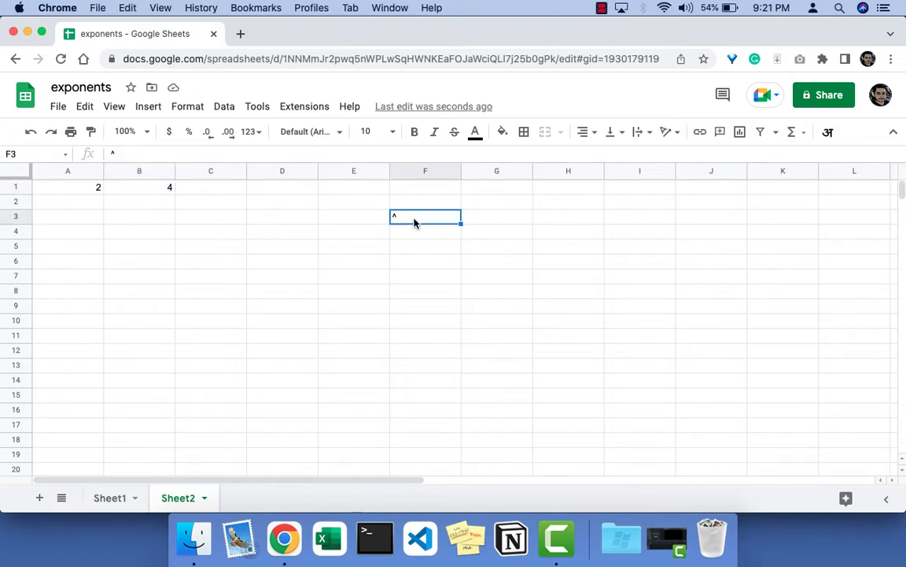
Enter the numbers 4, 5, 6 and 6 in cells A2 to A5
click(110, 189)
click(93, 206)
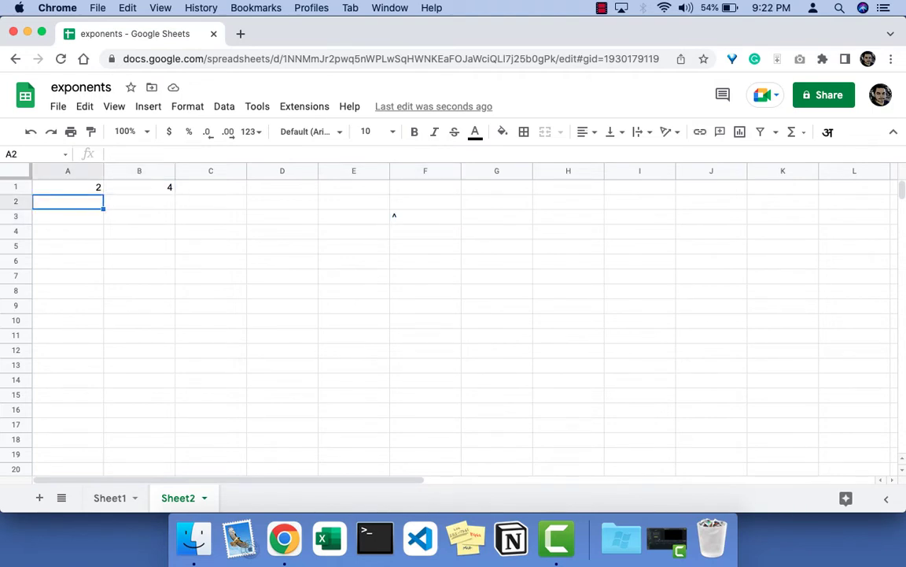
text(4)
key(Return)
text(5)
key(Return)
text(6)
key(Return)
text(6)
key(Return)
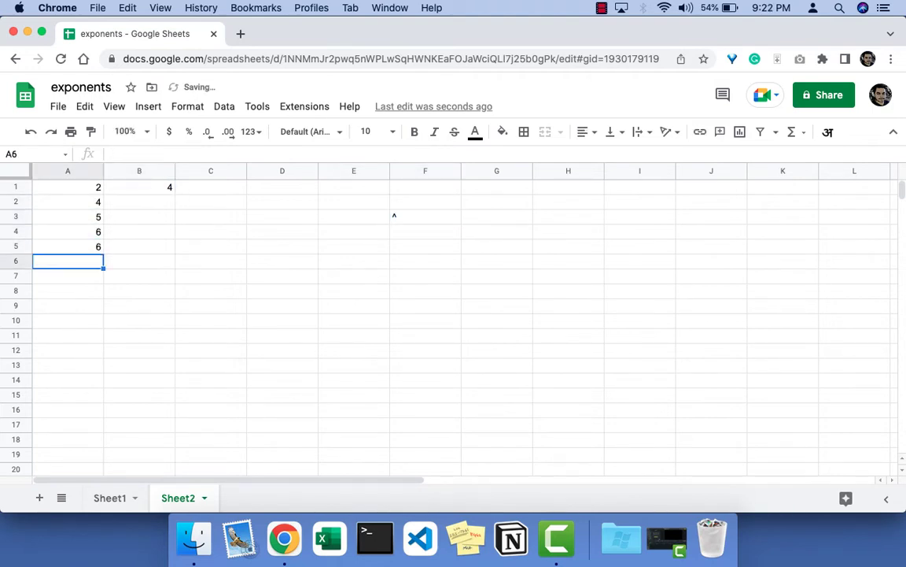
Fill the squaring formula from B1 down through cell B5
click(118, 189)
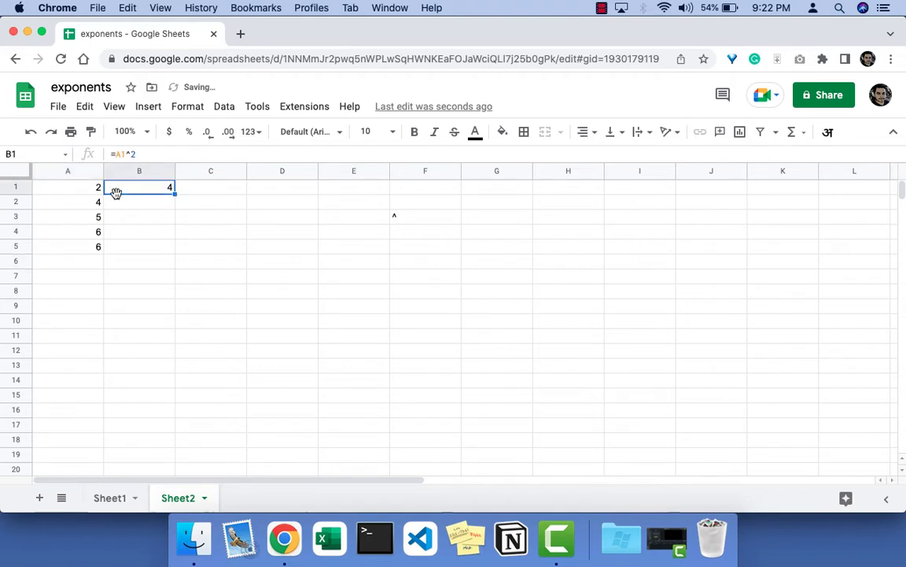
drag(174, 195, 184, 251)
click(164, 312)
click(166, 187)
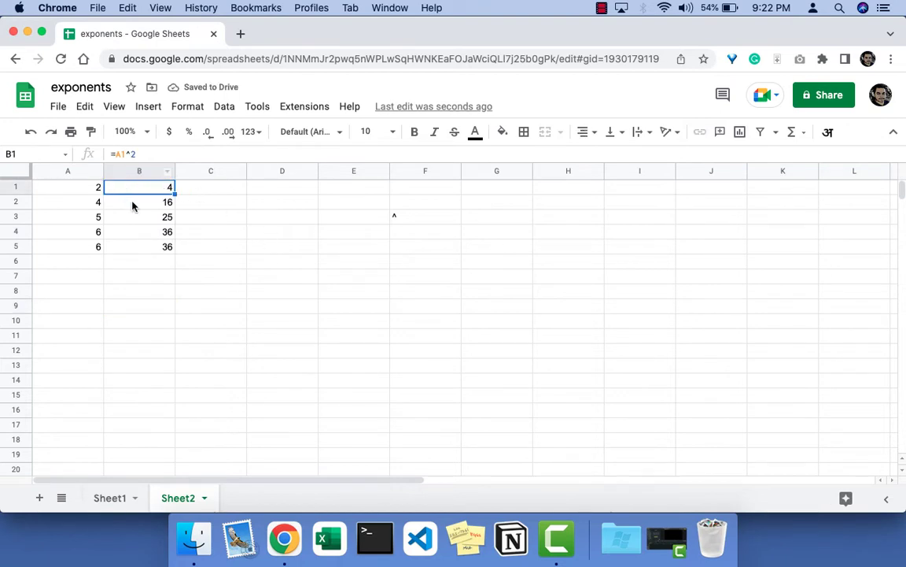
Enter the formula =ARRAYFORMULA(A1^2) in cell C1
click(210, 192)
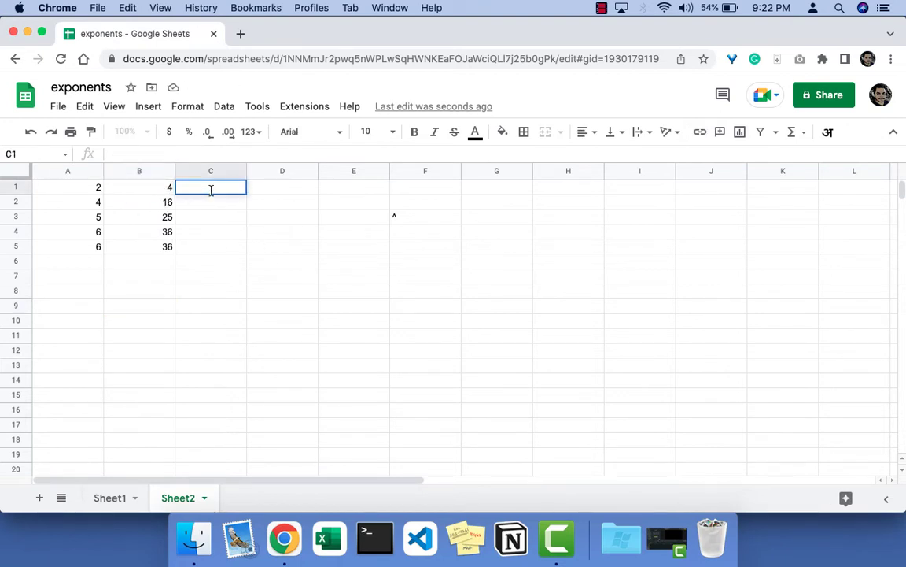
text(=ARRA)
key(Tab)
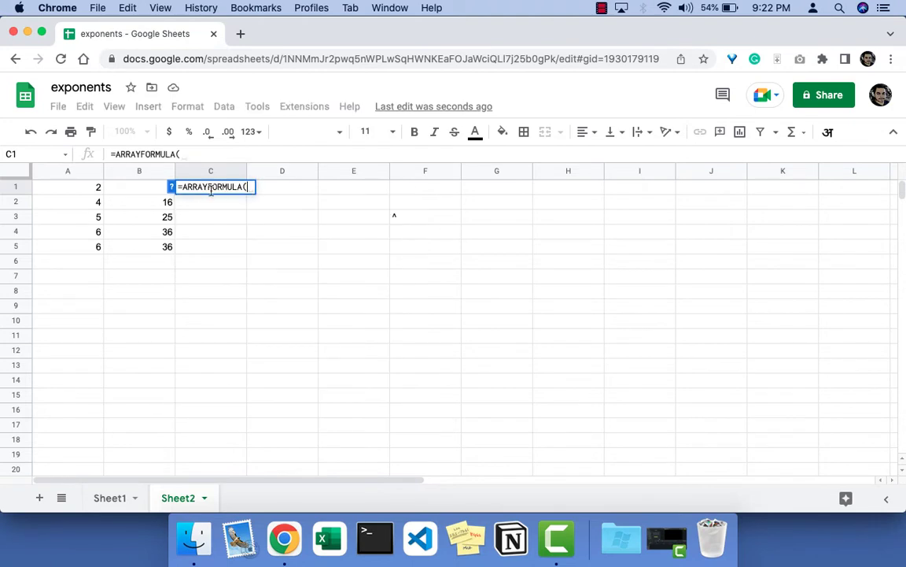
click(95, 187)
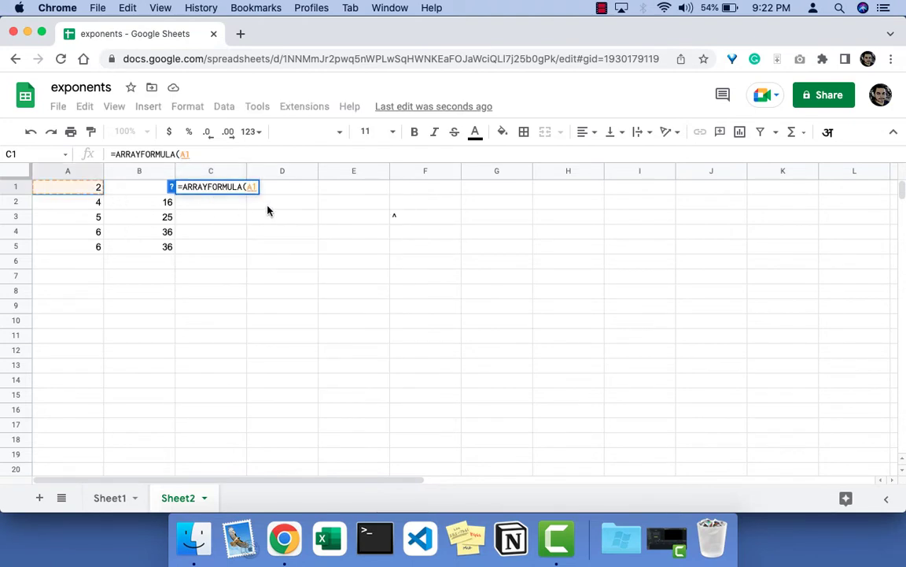
text(^2))
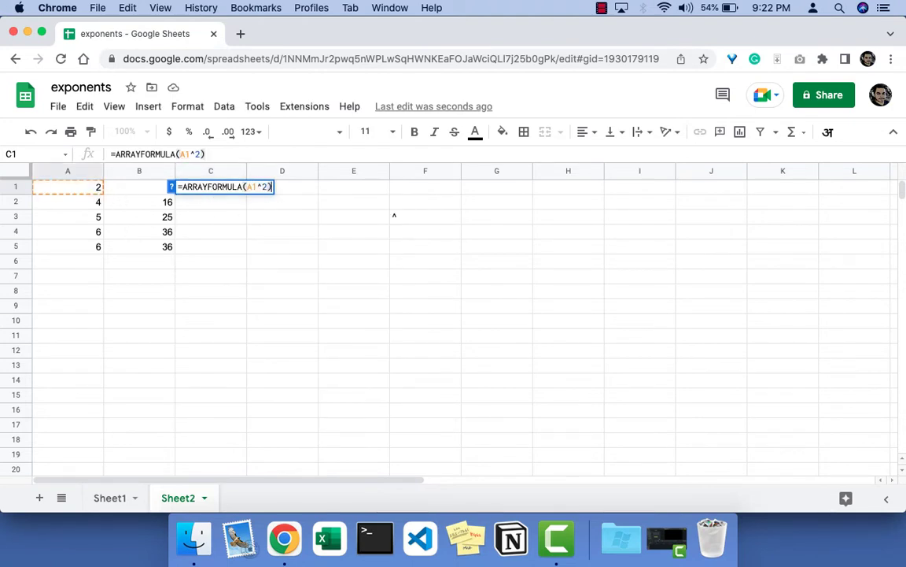
key(Return)
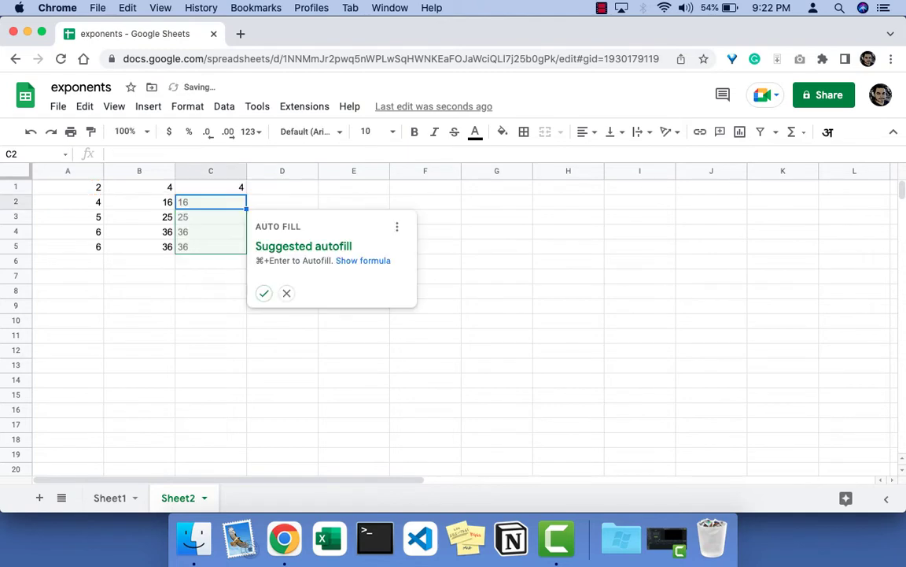
Accept the suggested autofill to extend the C1 formula through cells C2 to C5
click(263, 293)
click(222, 319)
click(266, 202)
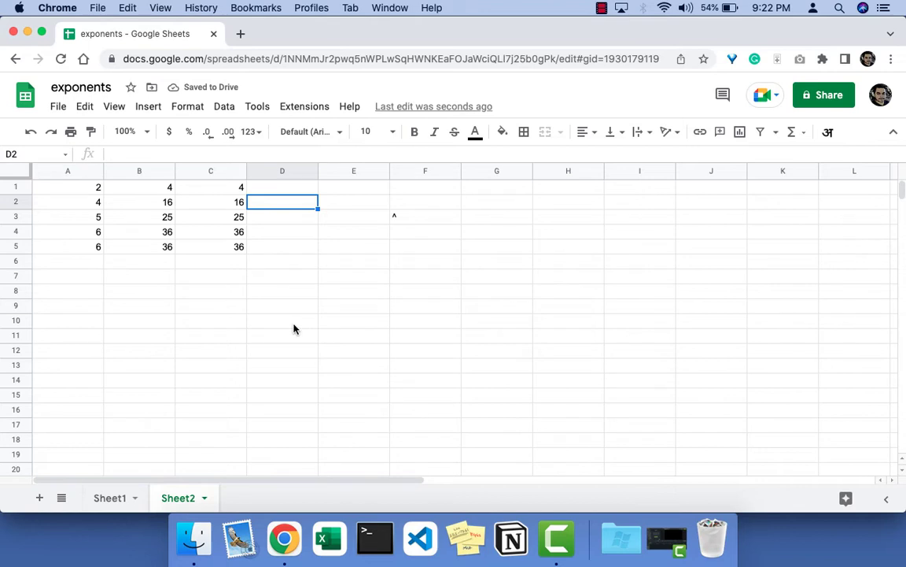
Raise A1 to the fifth power in cell F5 with the formula =POWER(A1,5)
click(416, 222)
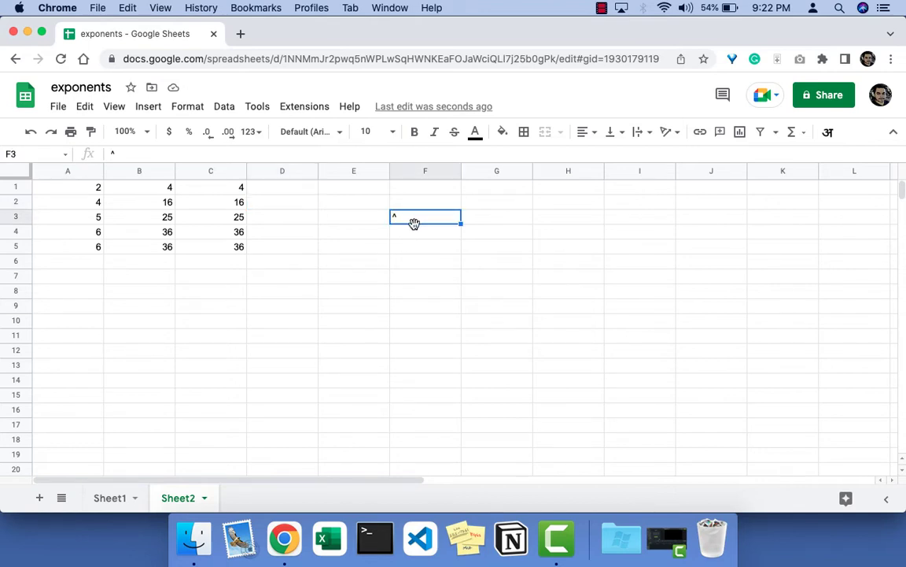
click(416, 251)
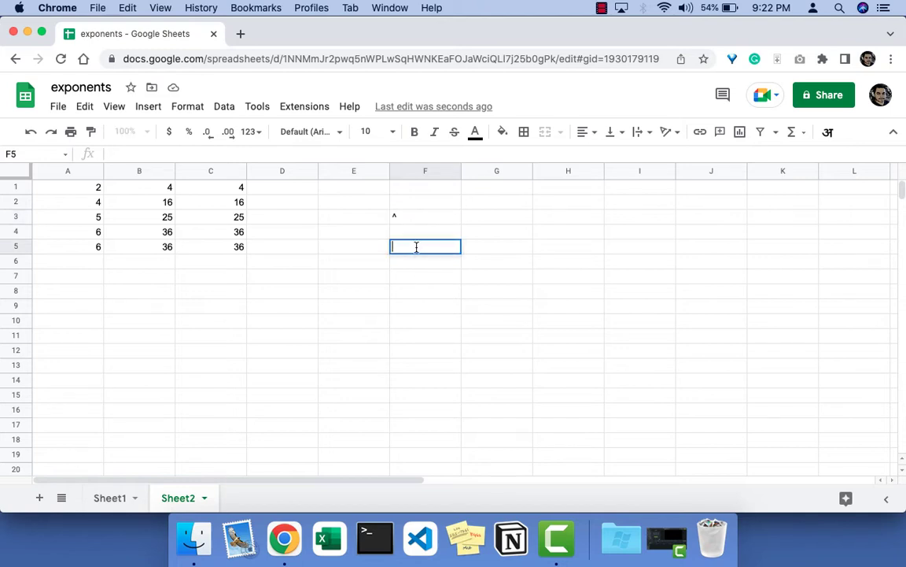
text(=POWER)
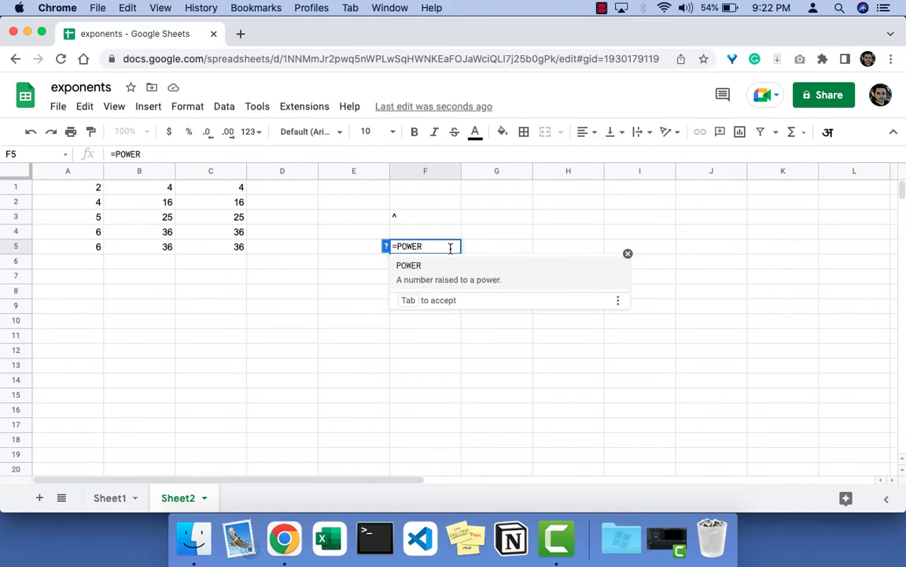
text(())
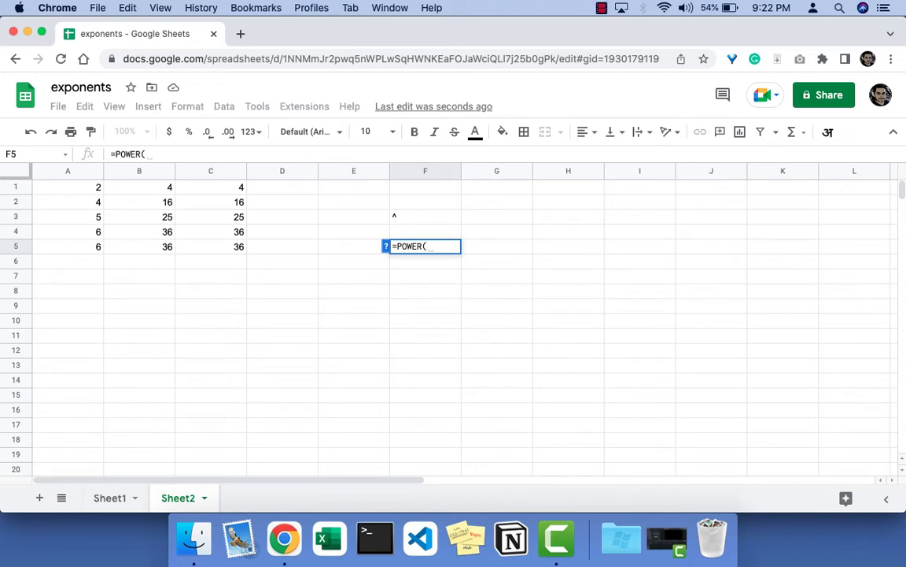
click(427, 246)
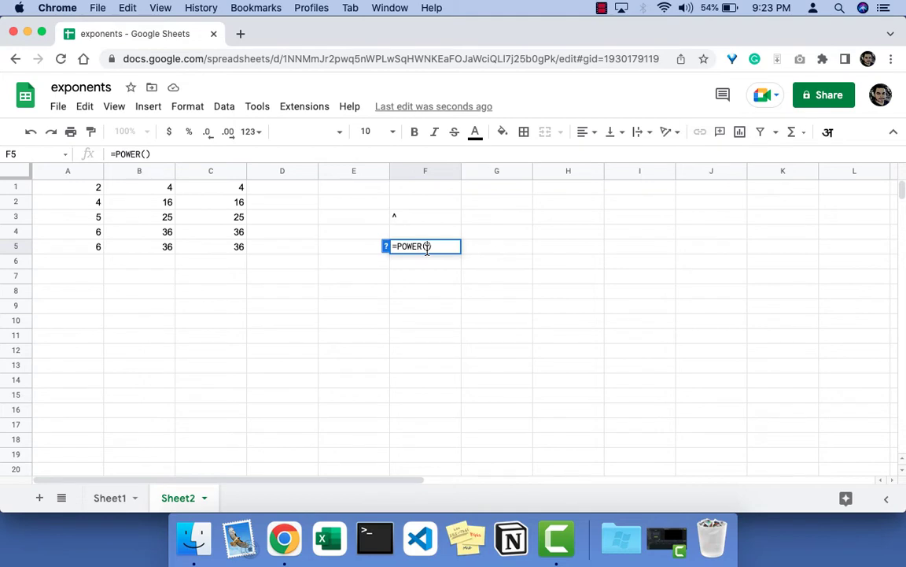
click(78, 189)
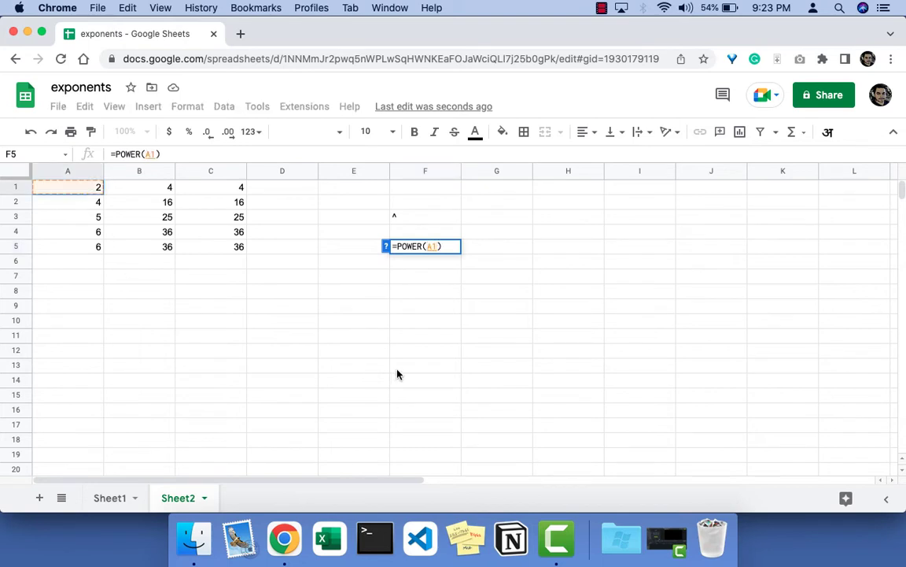
text(,)
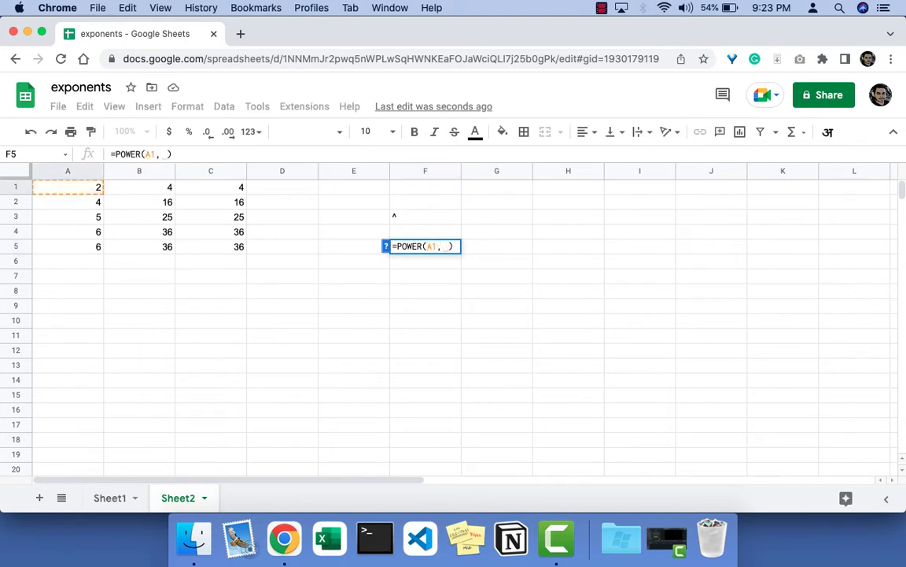
key(BackSpace)
text(5)
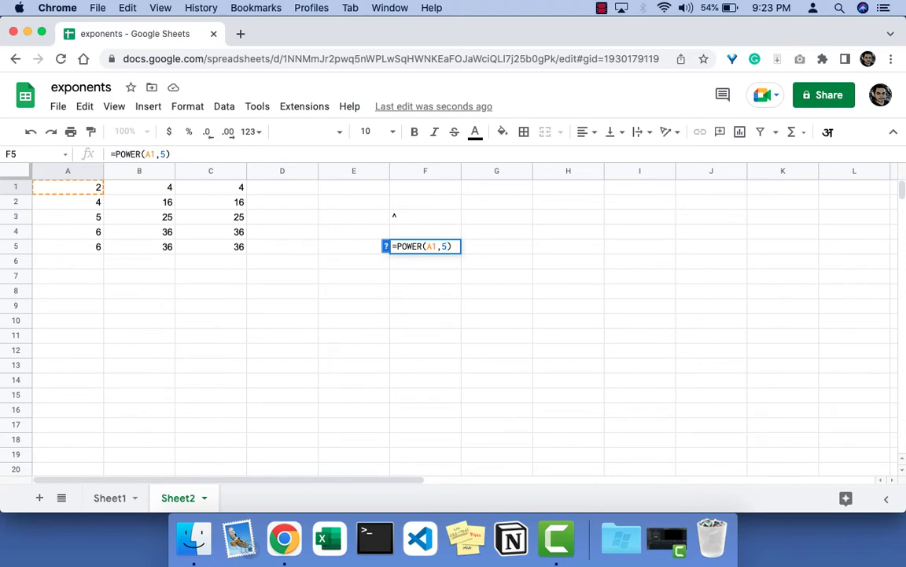
key(Return)
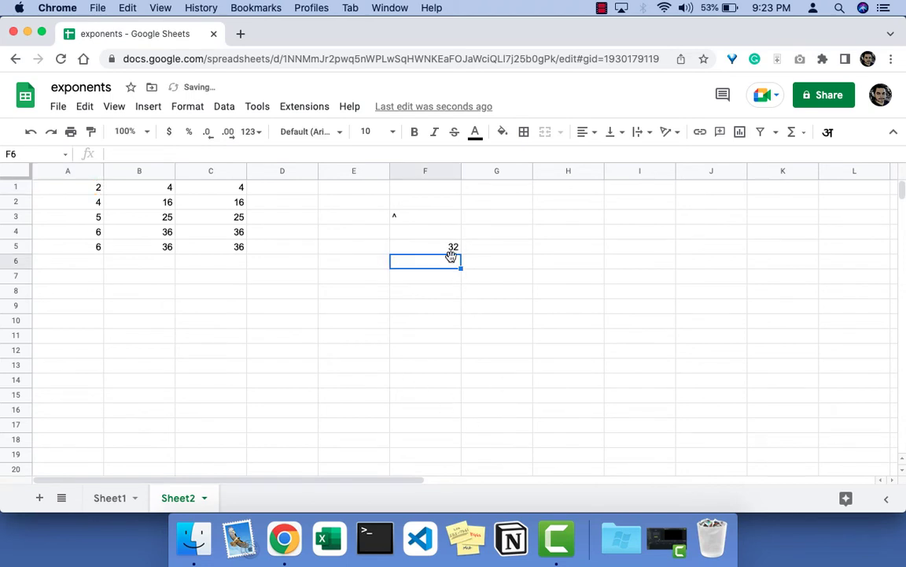
click(451, 249)
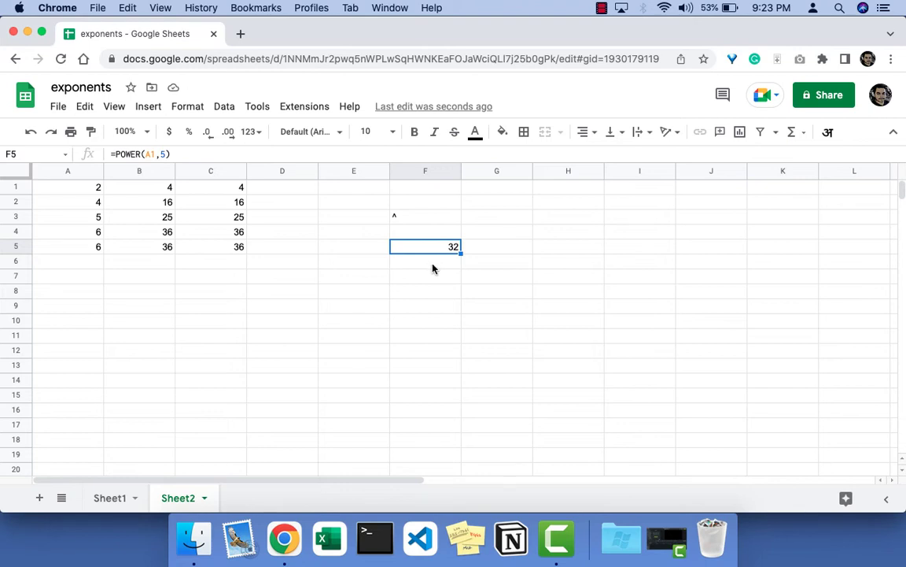
Enter =POWER(A1:A5,B1:B5) in cell D1 and accept the suggested autofill for cells D2 to D5
click(282, 305)
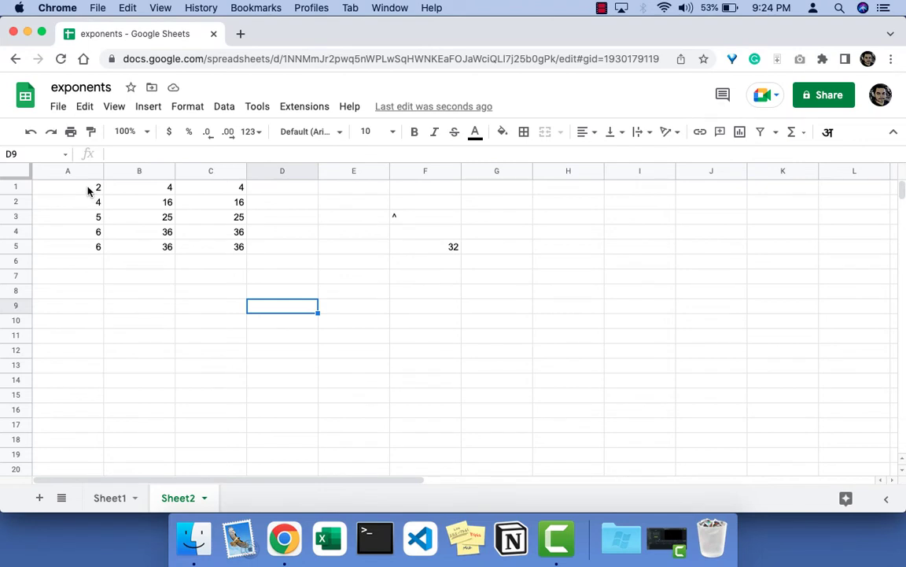
drag(88, 191, 92, 251)
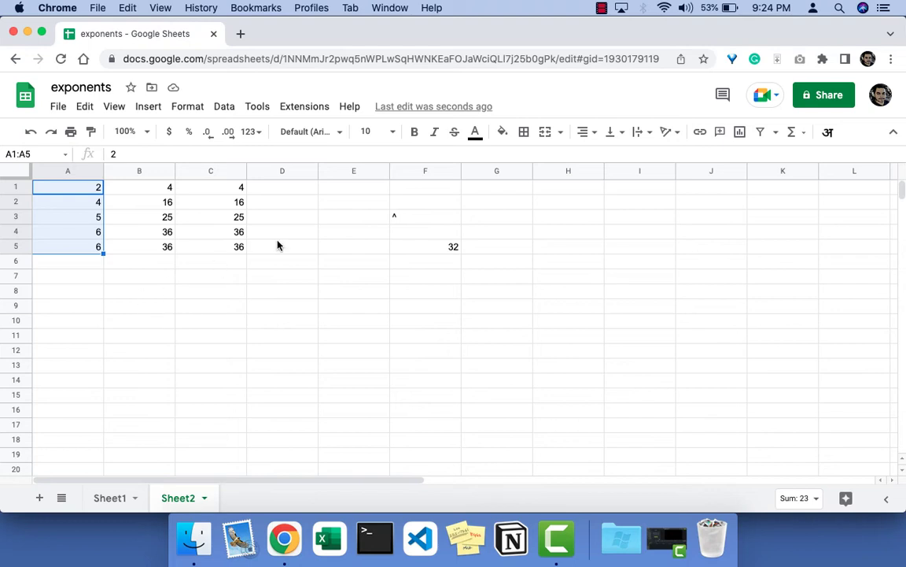
click(293, 188)
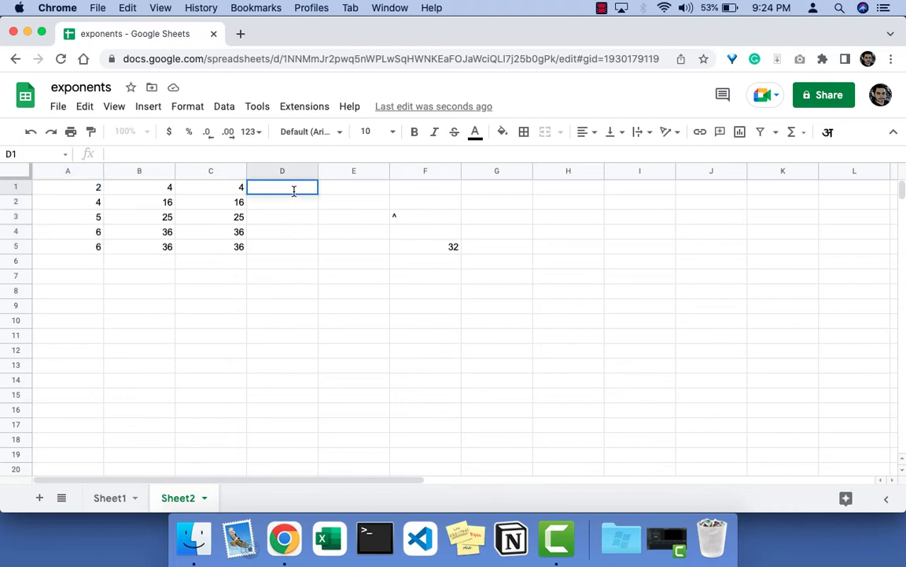
text(=POWER)
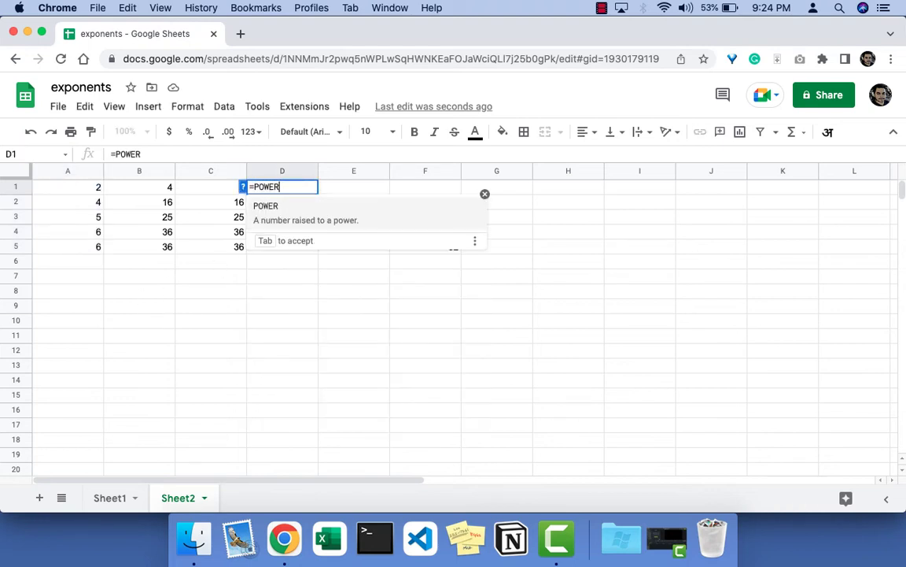
text(()
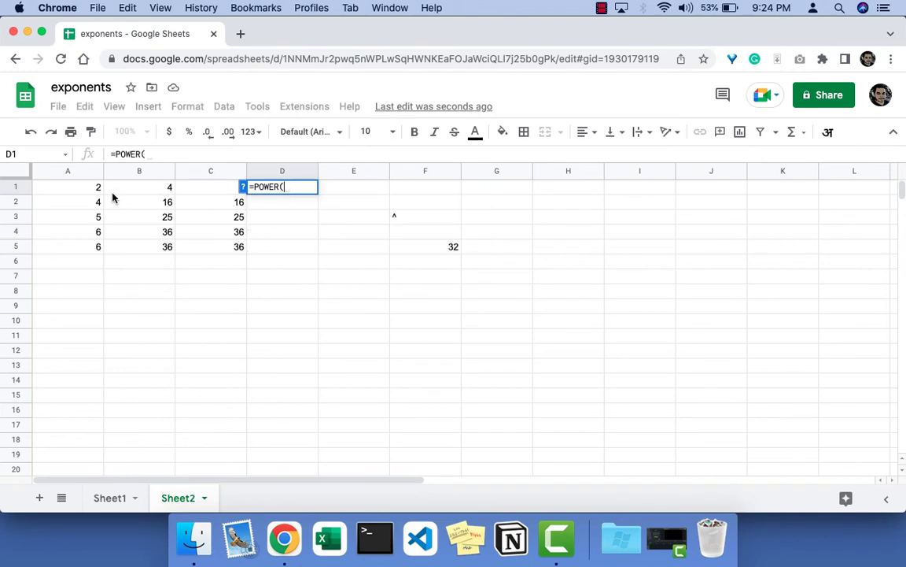
drag(98, 190, 97, 244)
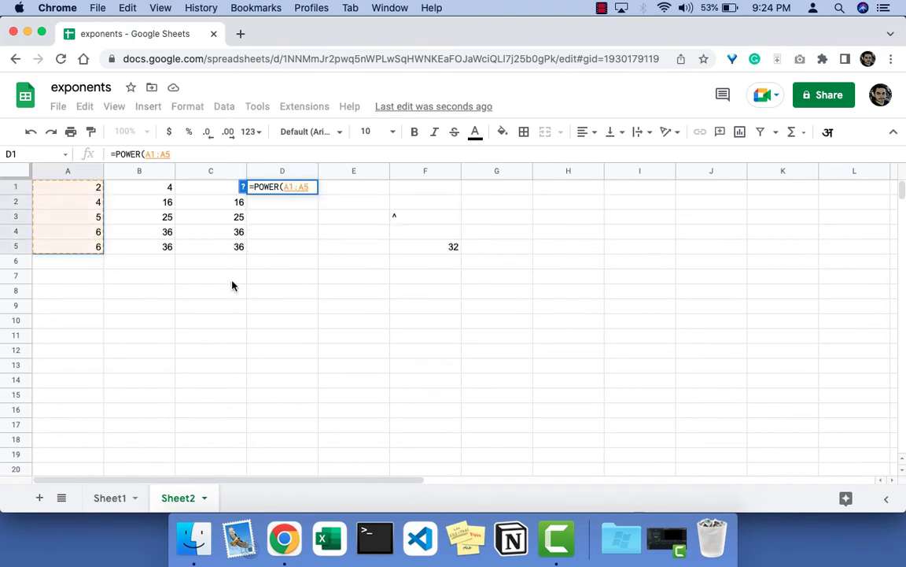
text(,)
drag(151, 189, 150, 248)
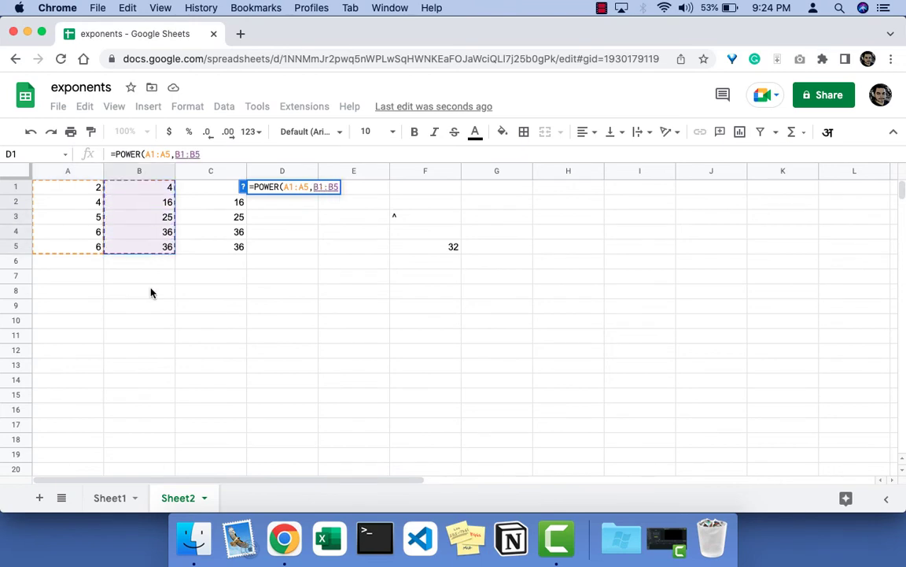
text())
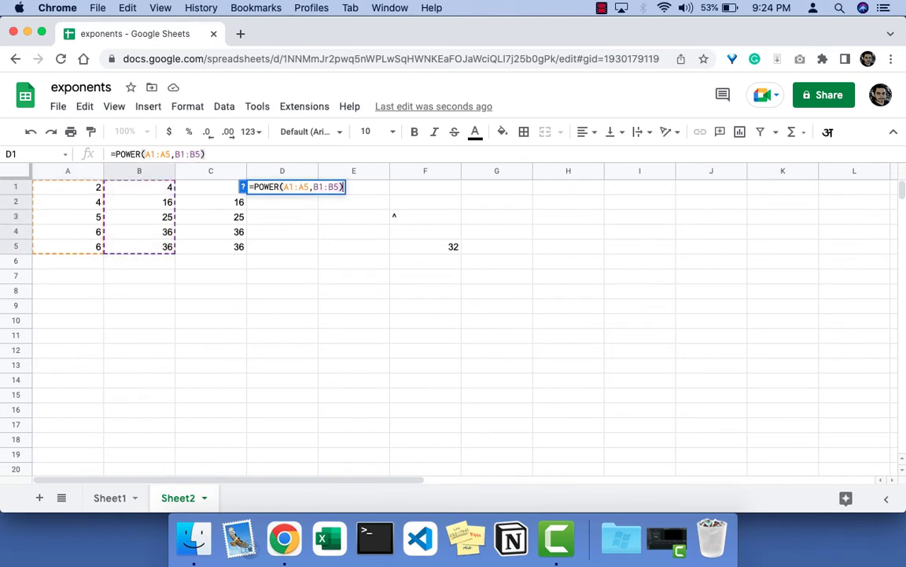
key(Return)
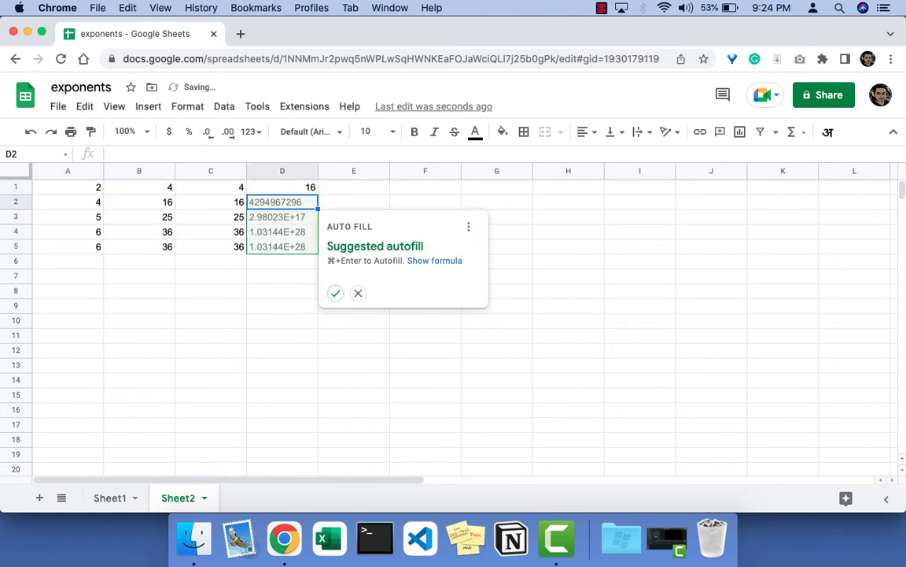
click(336, 293)
click(297, 311)
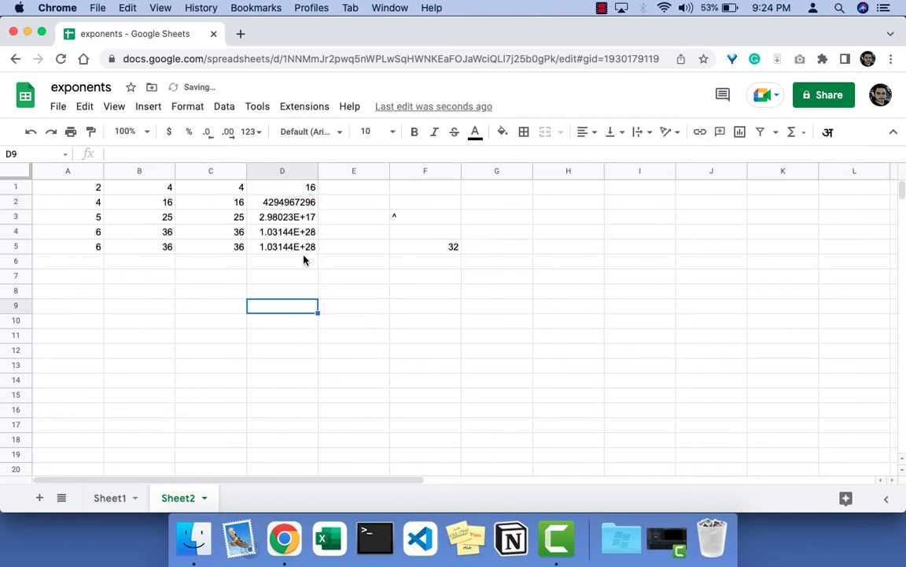
Examine the POWER formulas in D1:D5 against the base numbers in column A and the exponents in column B
click(299, 187)
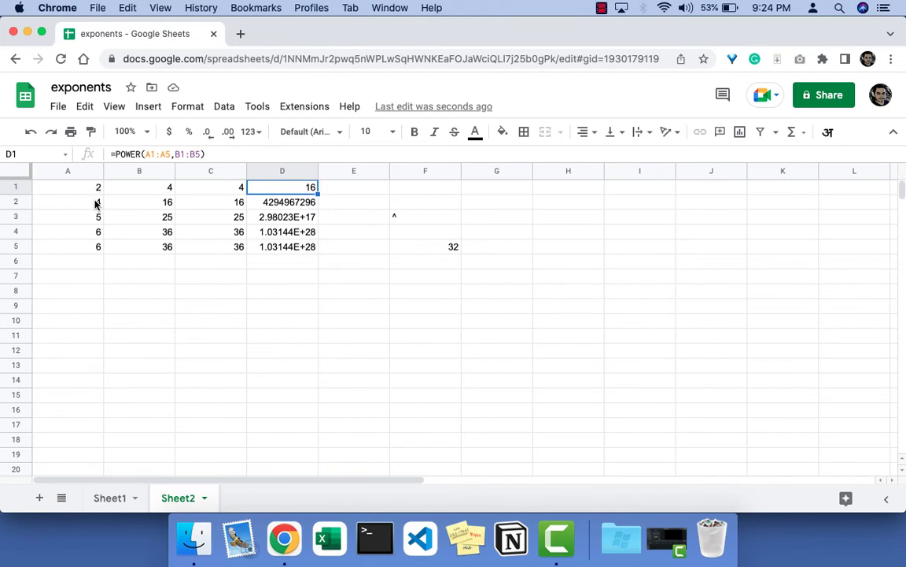
click(97, 202)
click(140, 202)
click(292, 207)
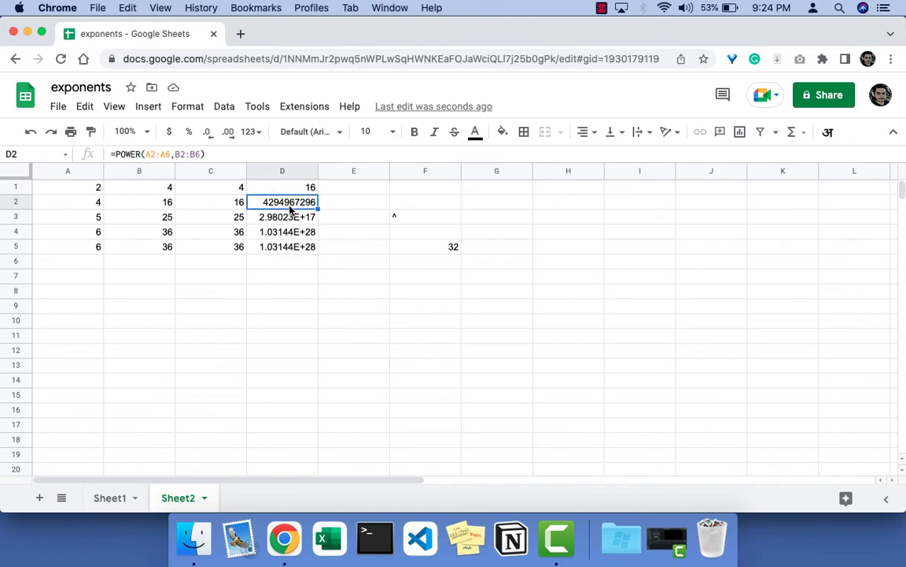
click(152, 221)
click(98, 233)
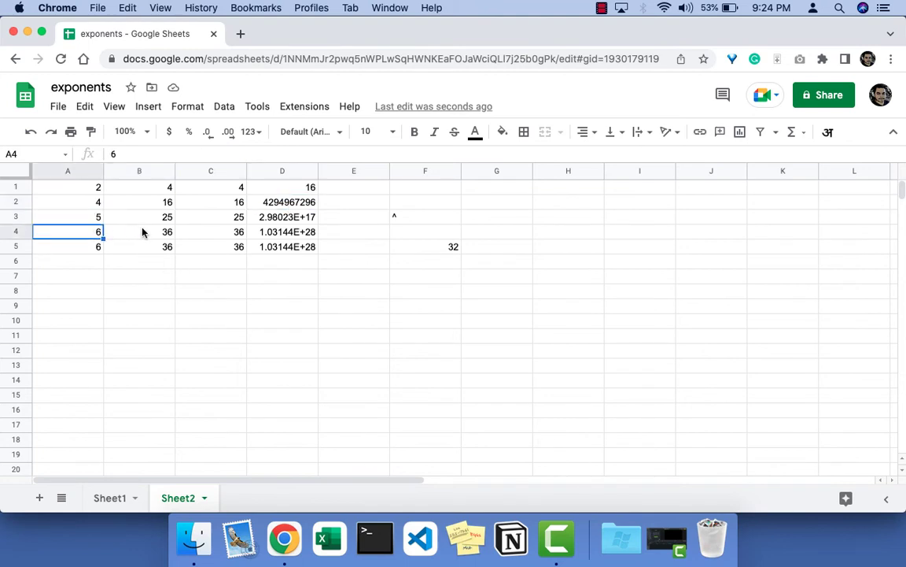
click(142, 231)
click(91, 249)
click(154, 250)
drag(277, 187, 295, 247)
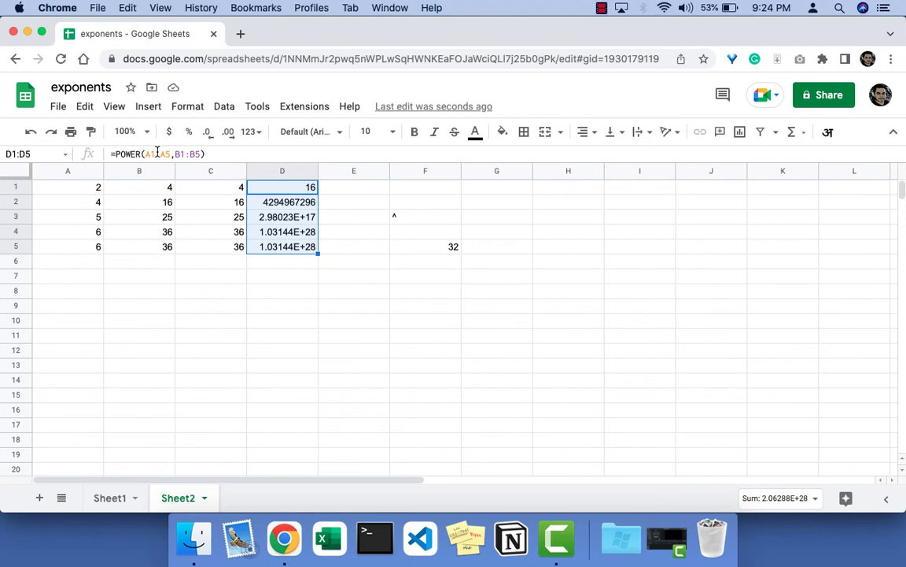
drag(175, 154, 200, 155)
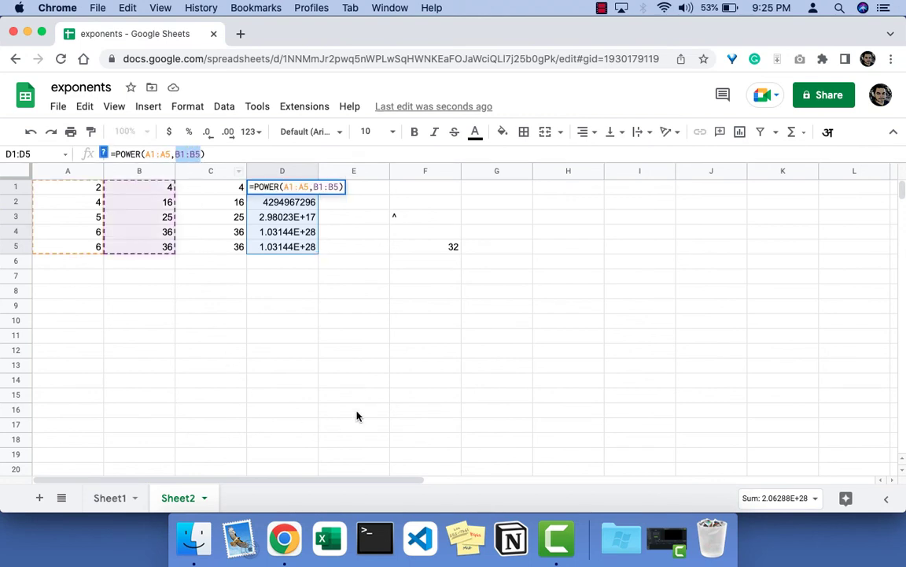
key(Return)
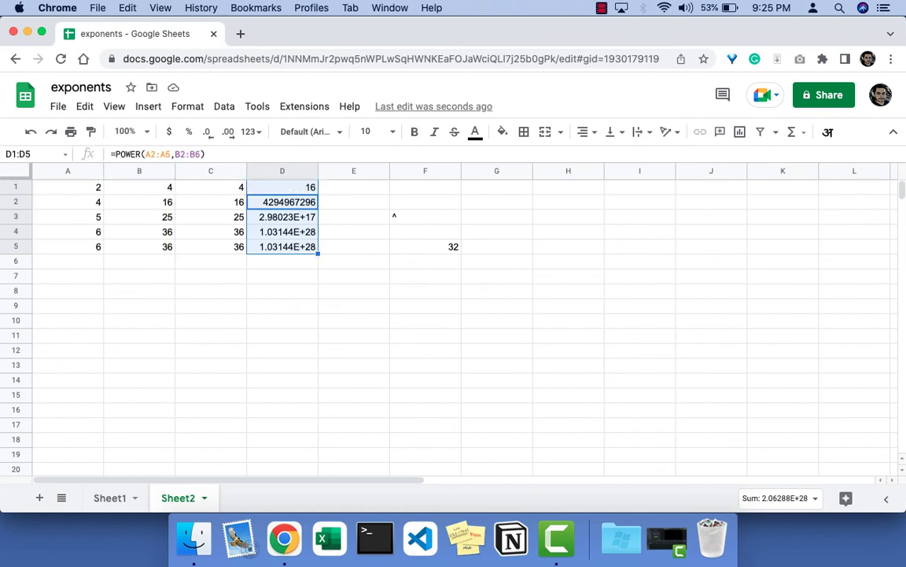